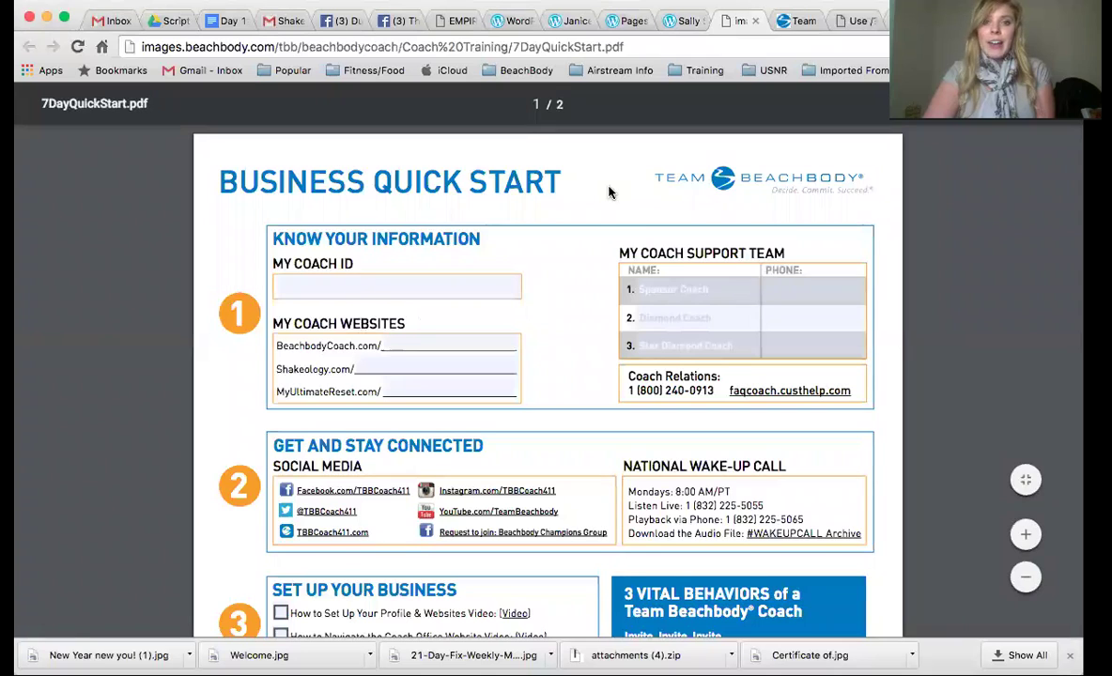
From the Team Beachbody home page, choose Coach Online Office under the Coach menu.
scroll(309, 302, down, 1)
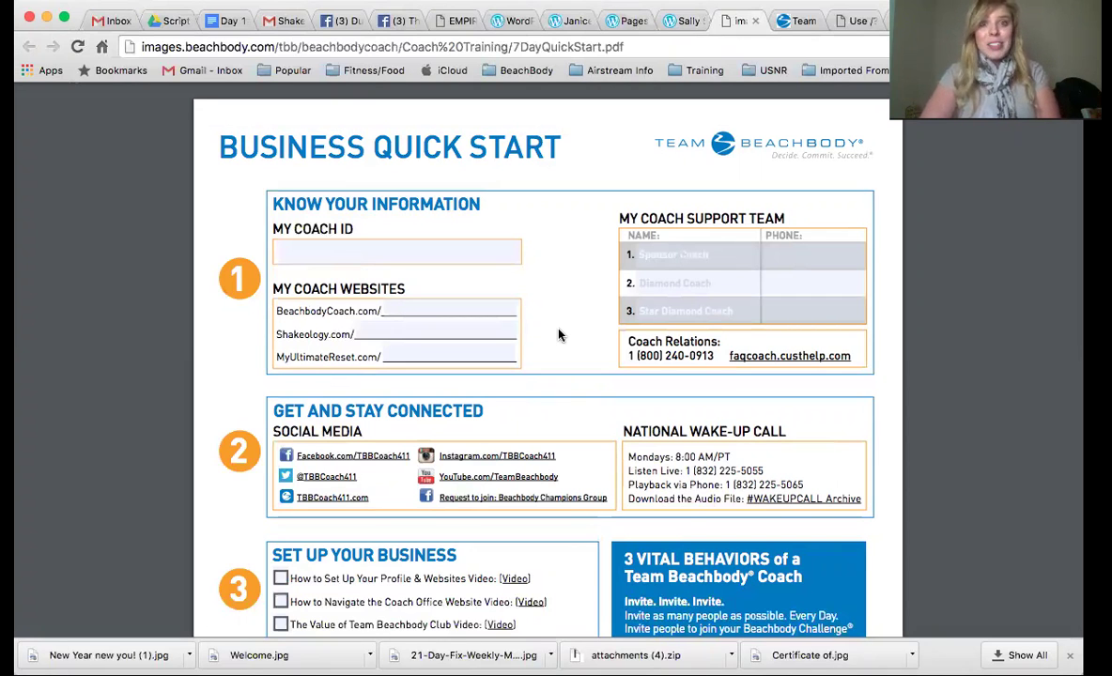
click(797, 20)
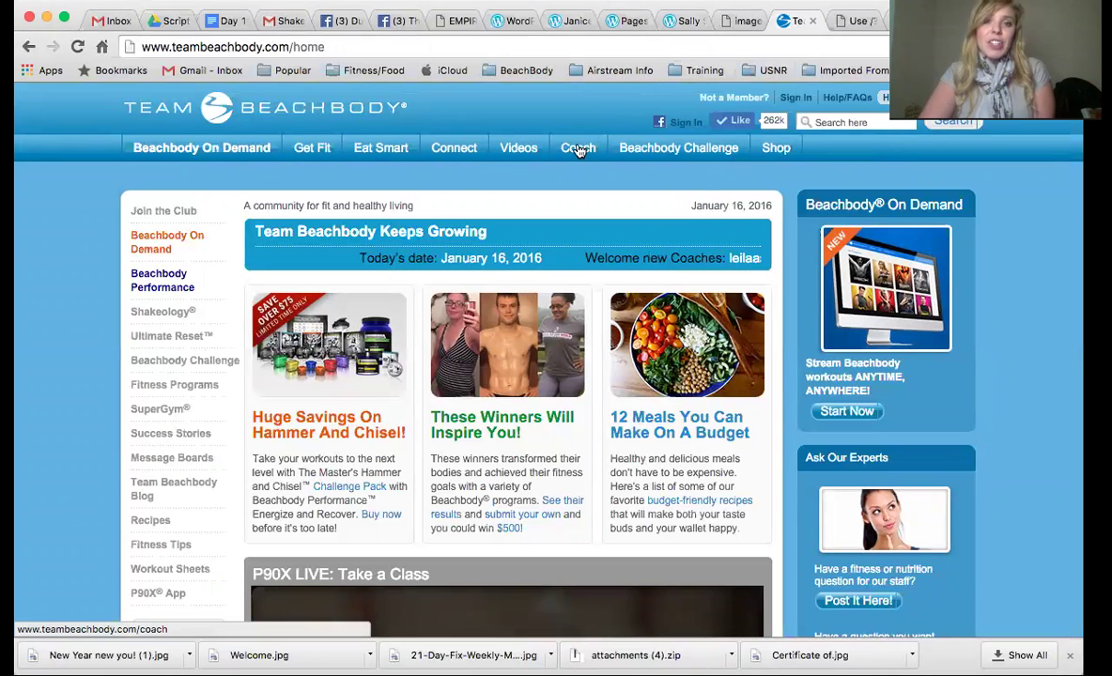
mouse_move(573, 150)
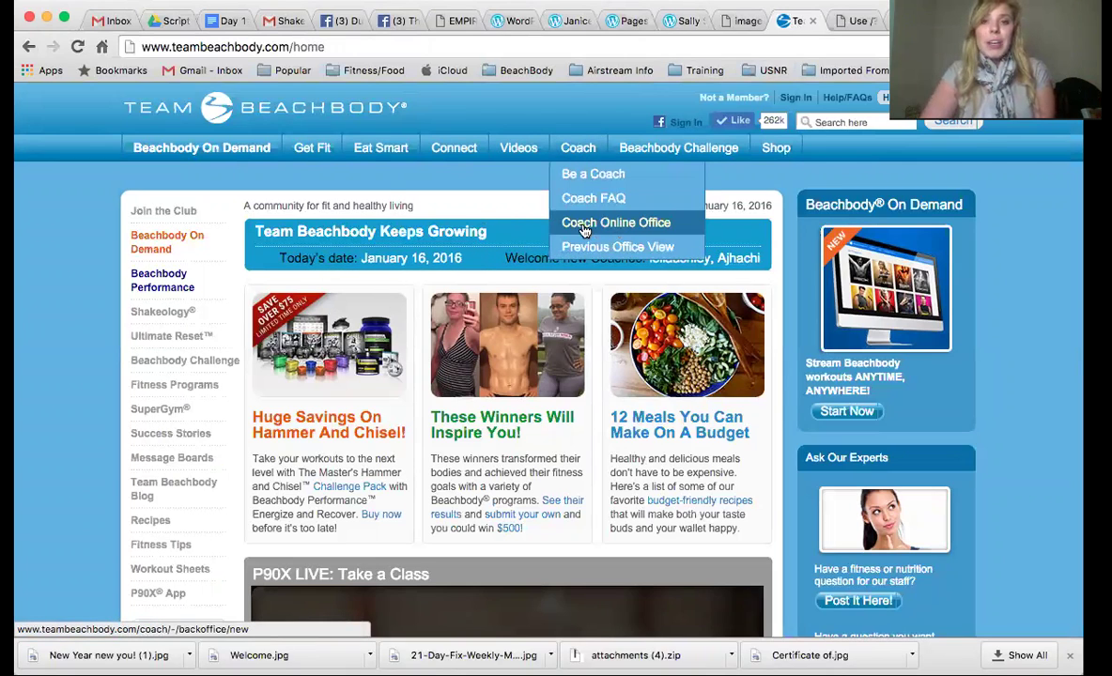
click(586, 231)
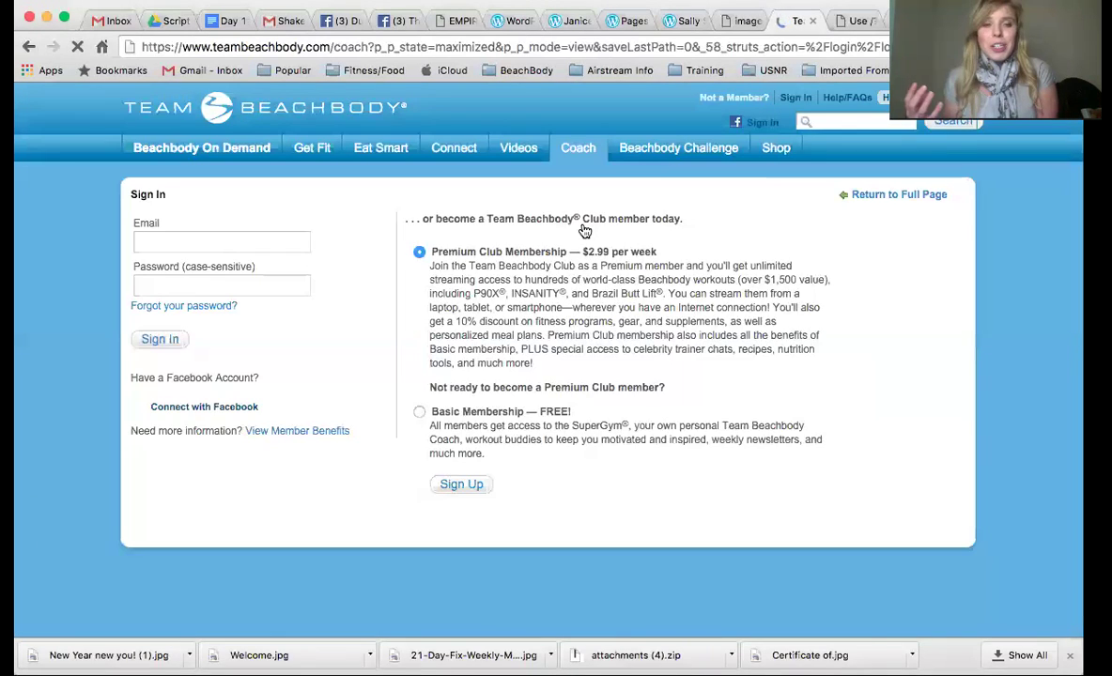
Sign in to the Coach Online Office using the autofilled email and password.
click(160, 340)
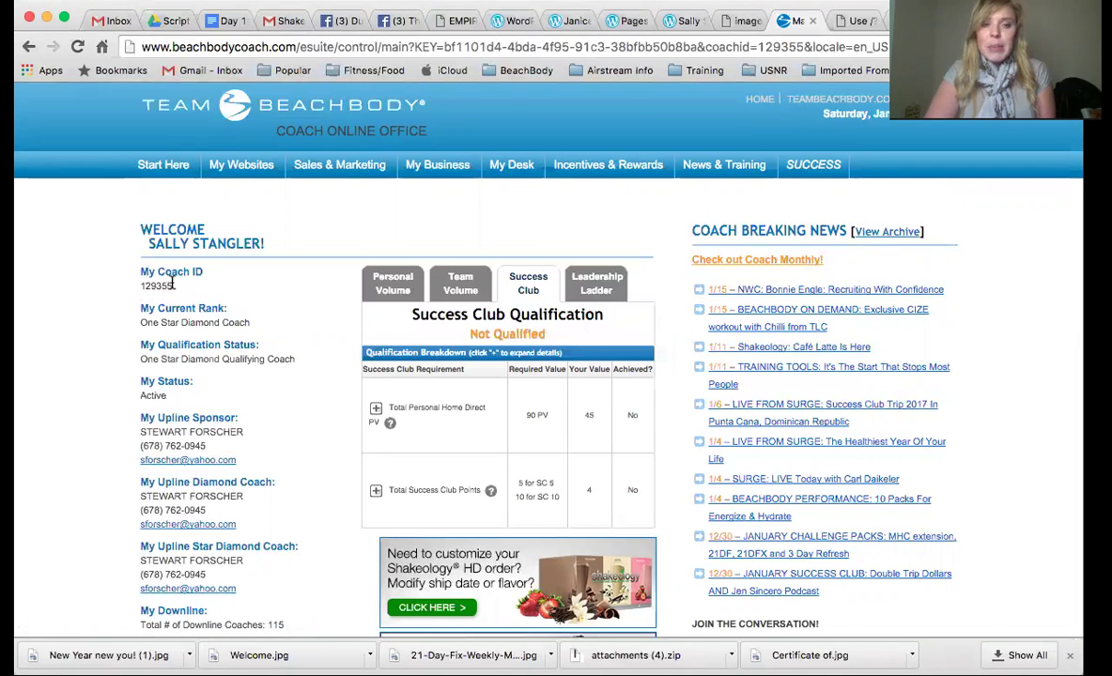
click(742, 21)
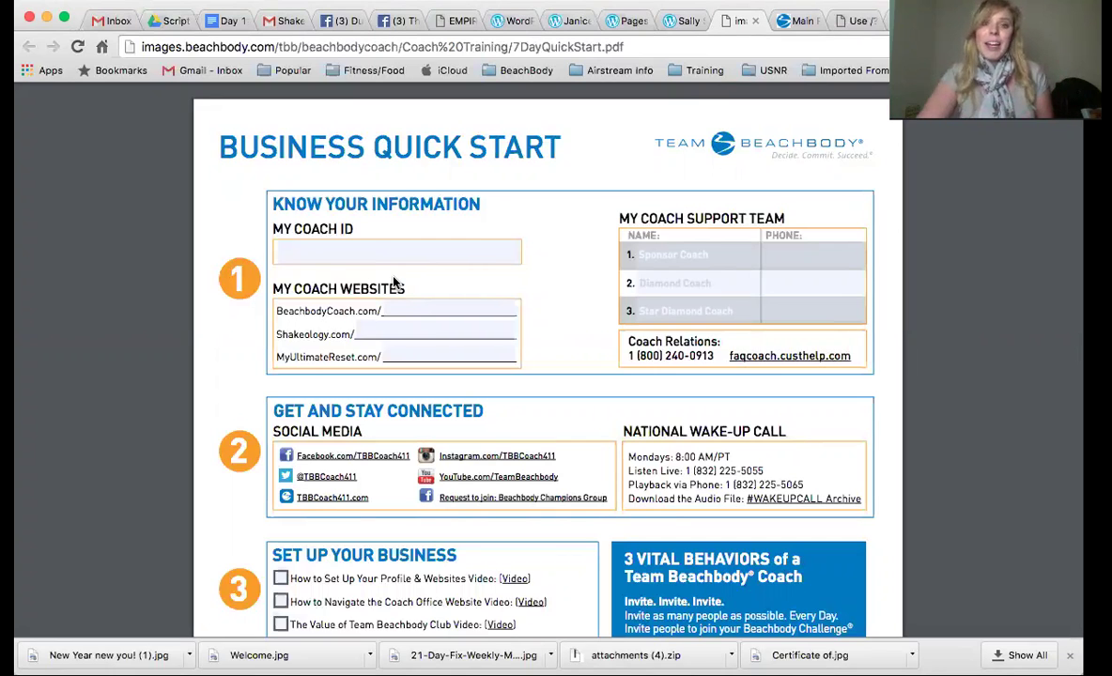
click(793, 24)
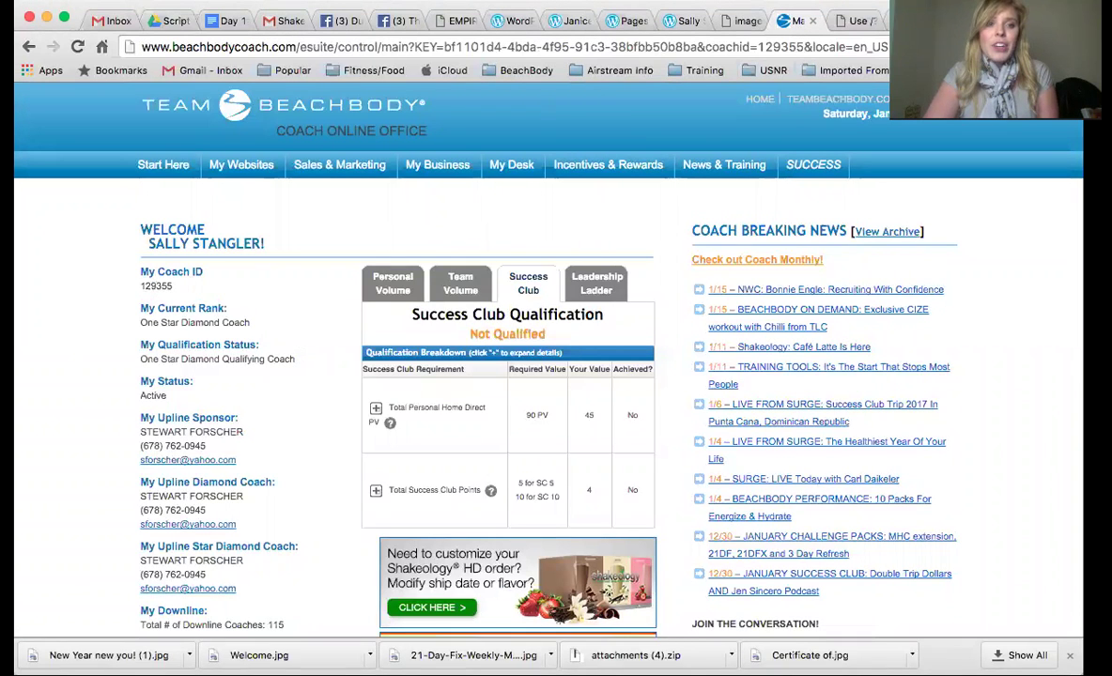
scroll(200, 414, down, 2)
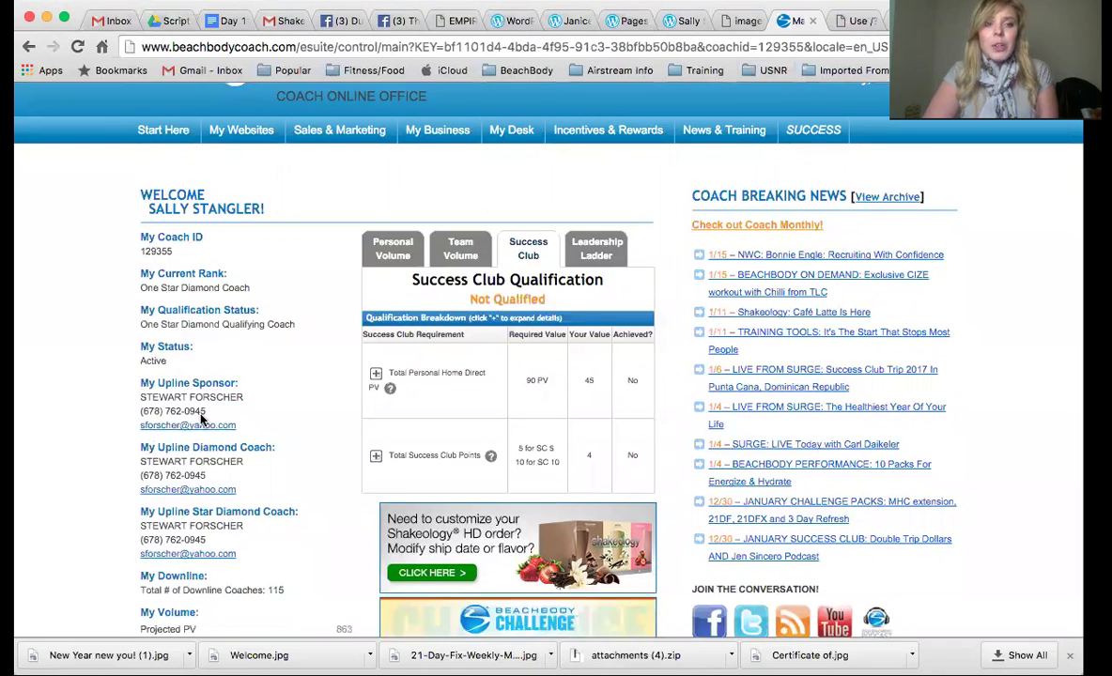
scroll(183, 366, down, 2)
scroll(217, 373, down, 1)
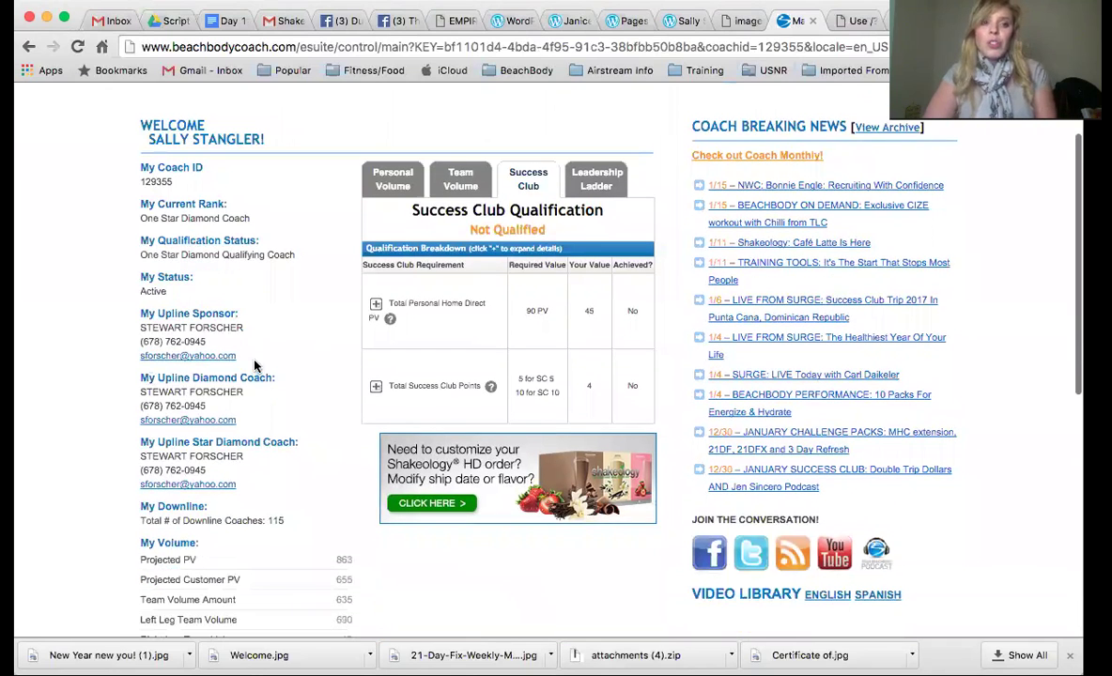
drag(239, 340, 136, 324)
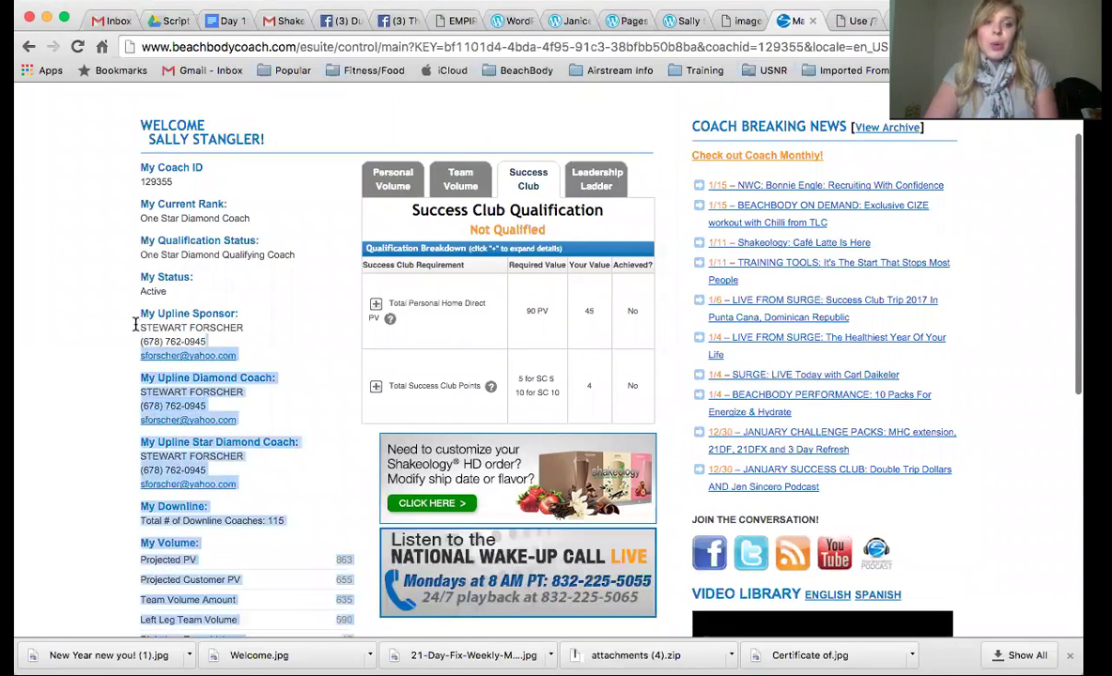
click(98, 299)
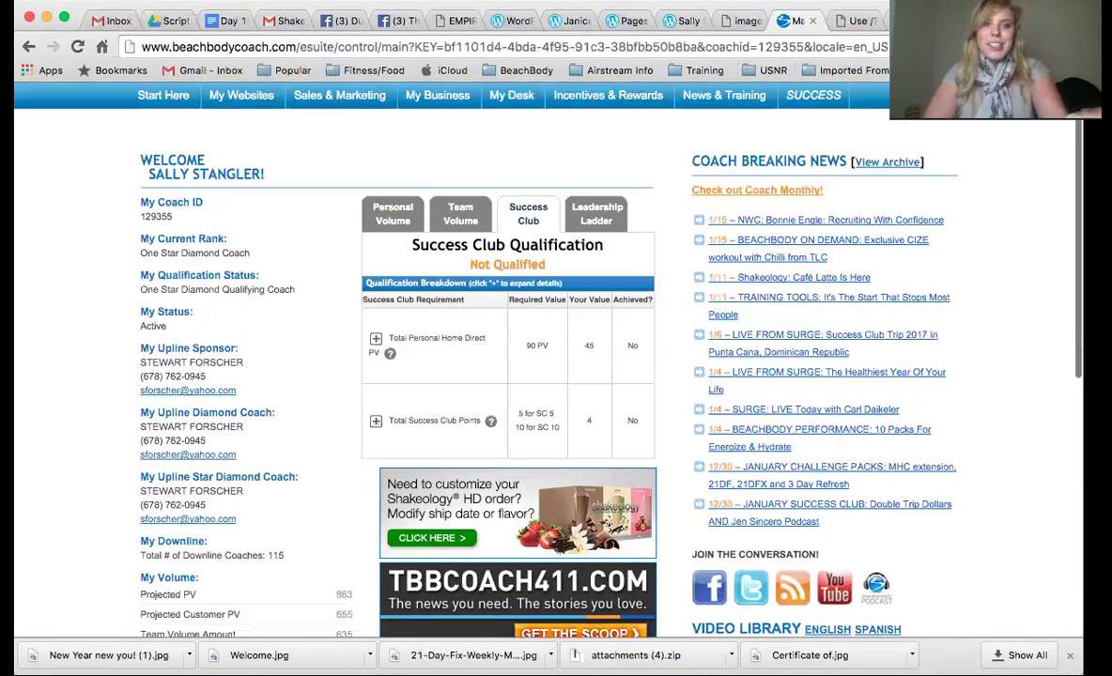
Switch back to the images.beachbody.com tab showing the Business Quick Start PDF.
click(737, 26)
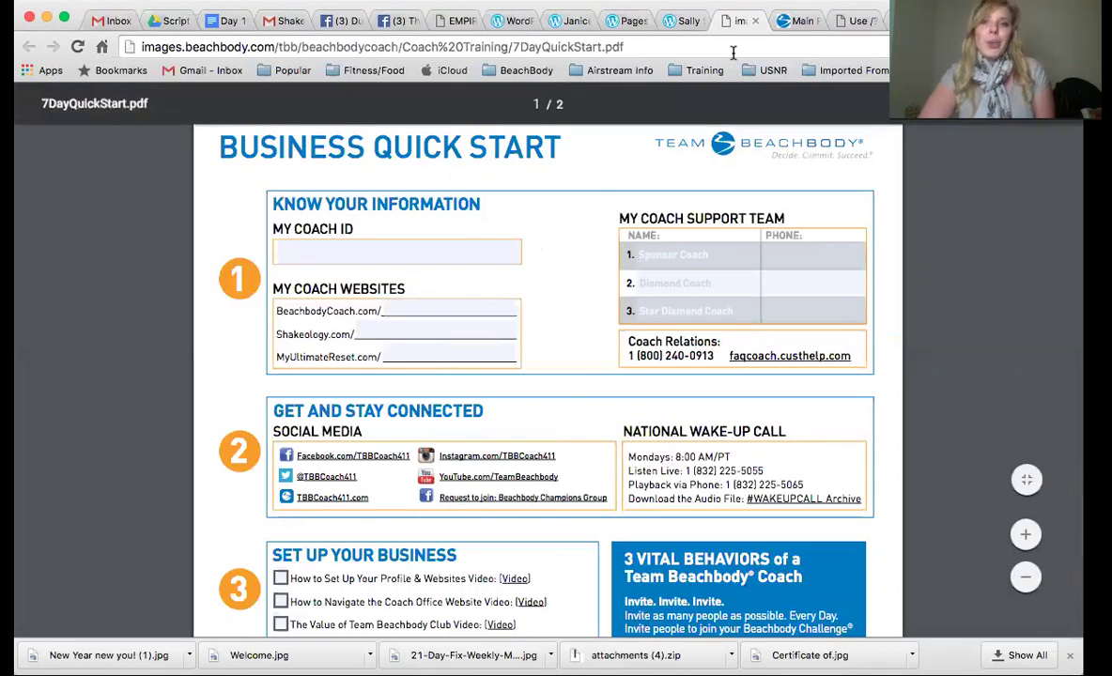
Open My Business > My EFT Management to view the US EFT checking payout details.
click(790, 21)
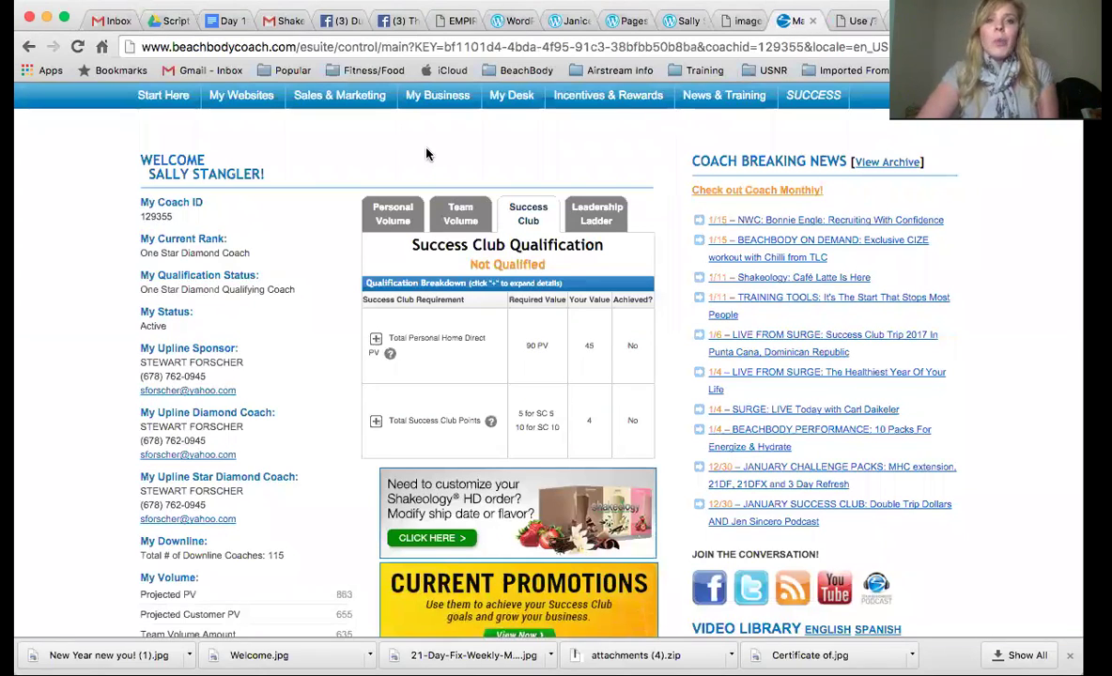
scroll(441, 139, up, 1)
mouse_move(431, 140)
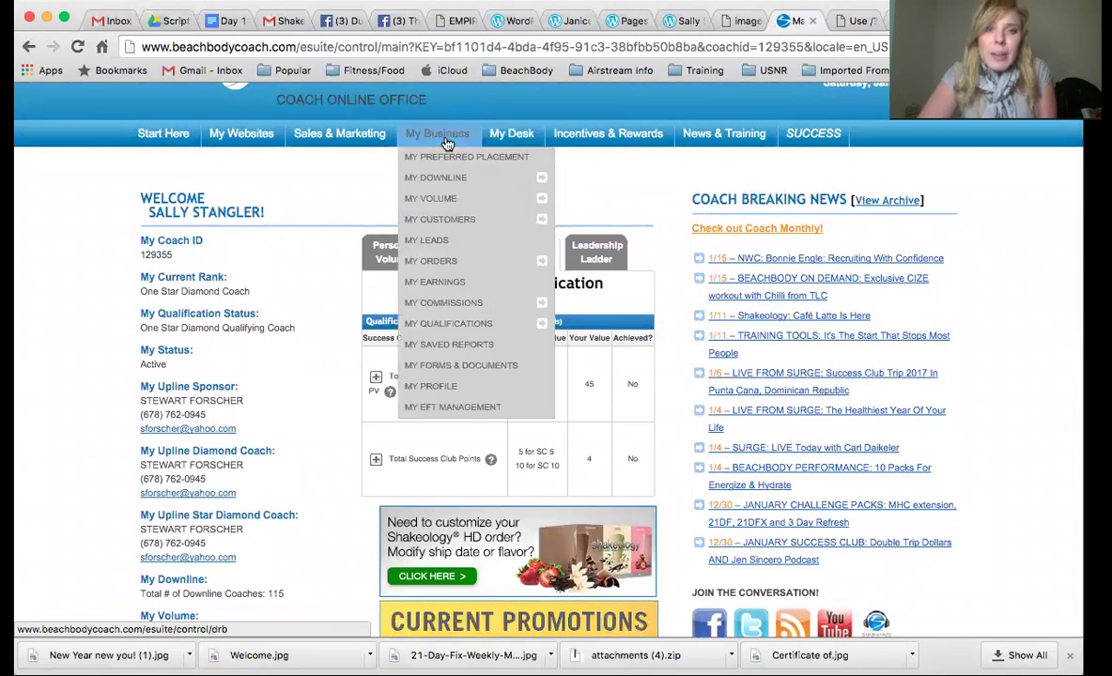
click(453, 408)
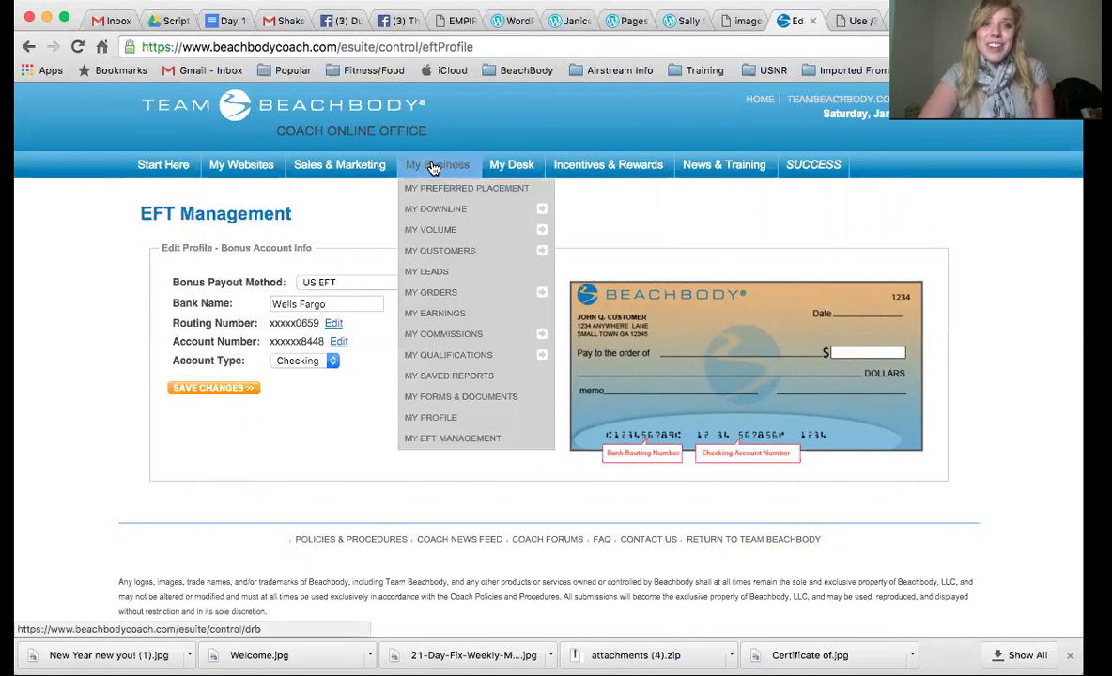
mouse_move(223, 167)
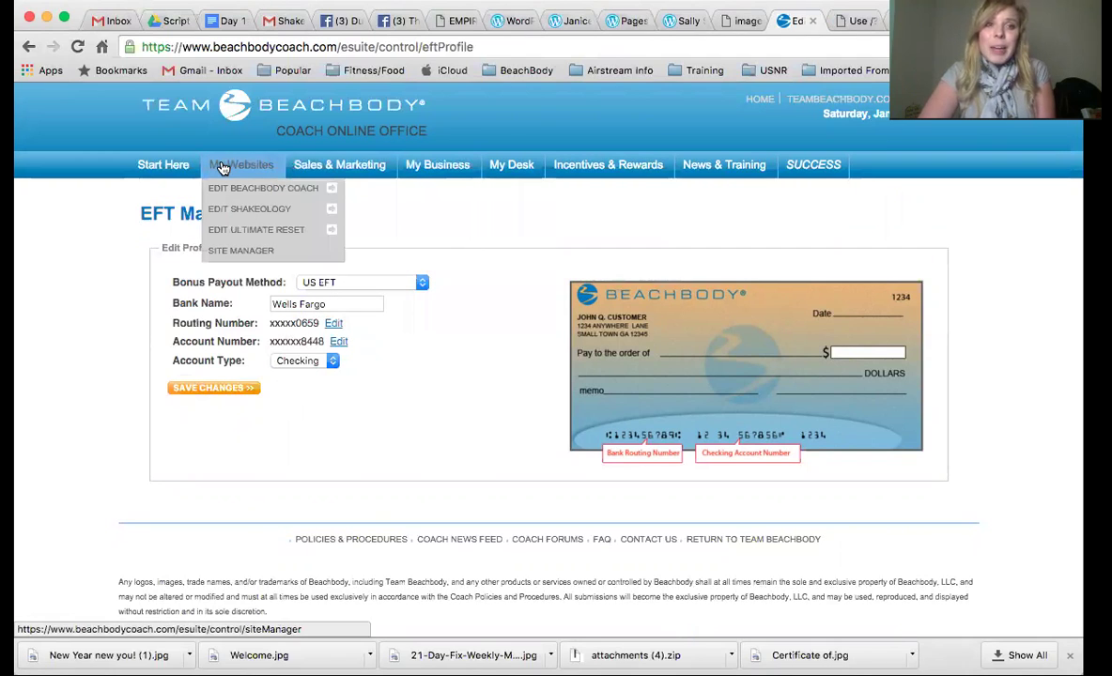
Browse the English Beachbody Coach site editor, then return to the Business Quick Start PDF.
mouse_move(249, 211)
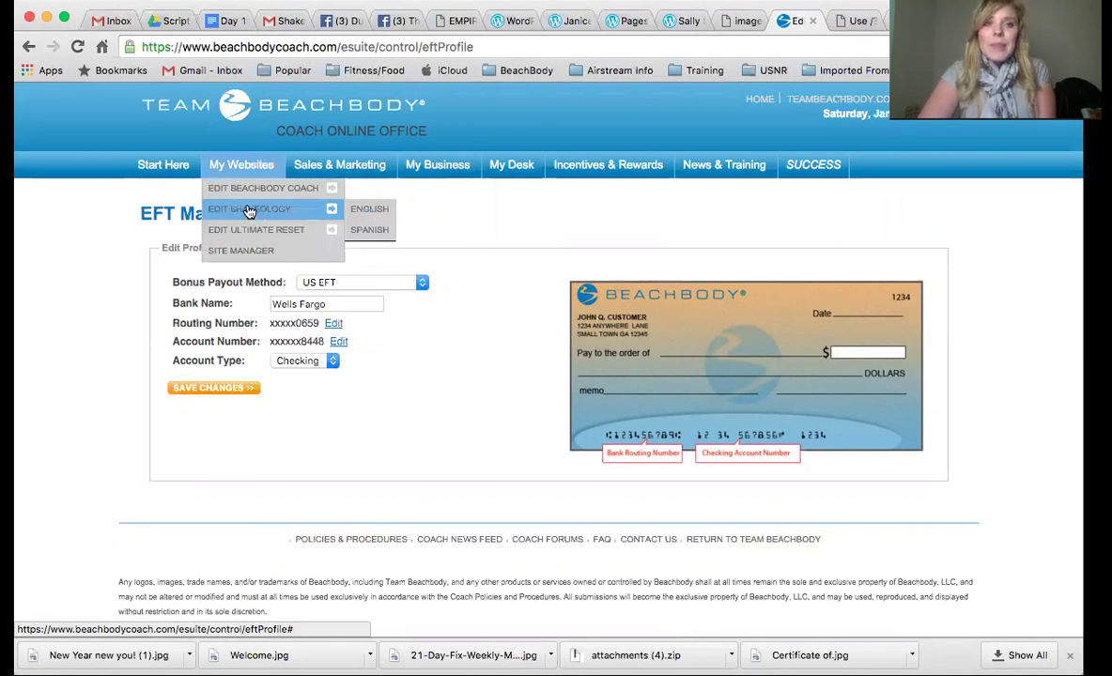
mouse_move(281, 188)
click(368, 188)
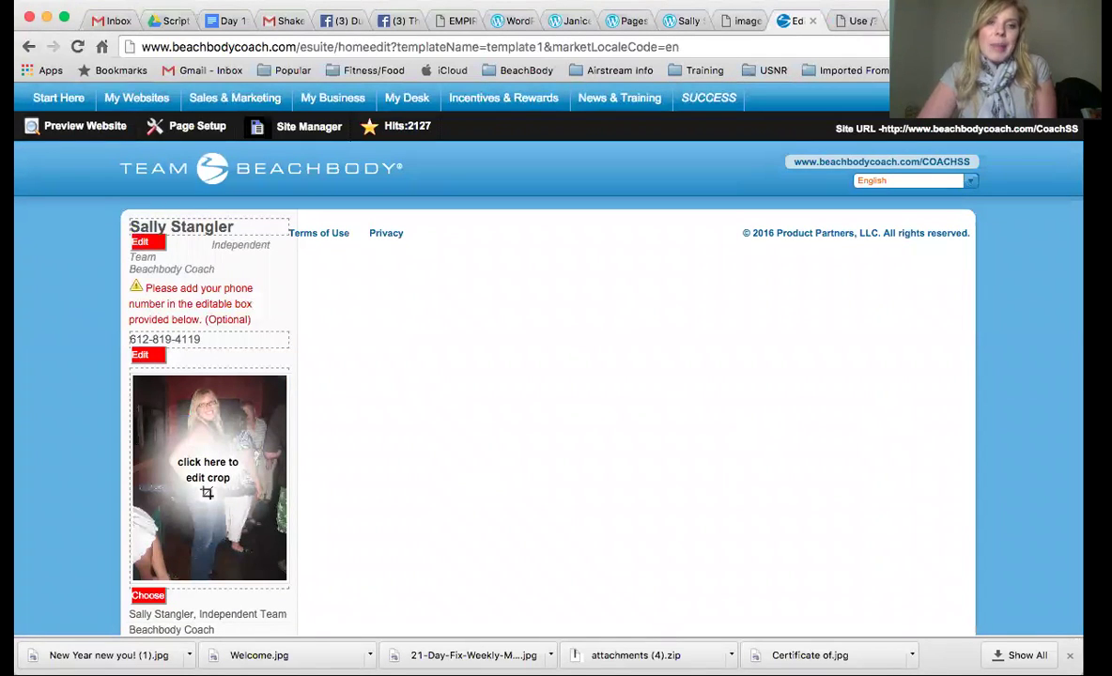
scroll(208, 442, down, 3)
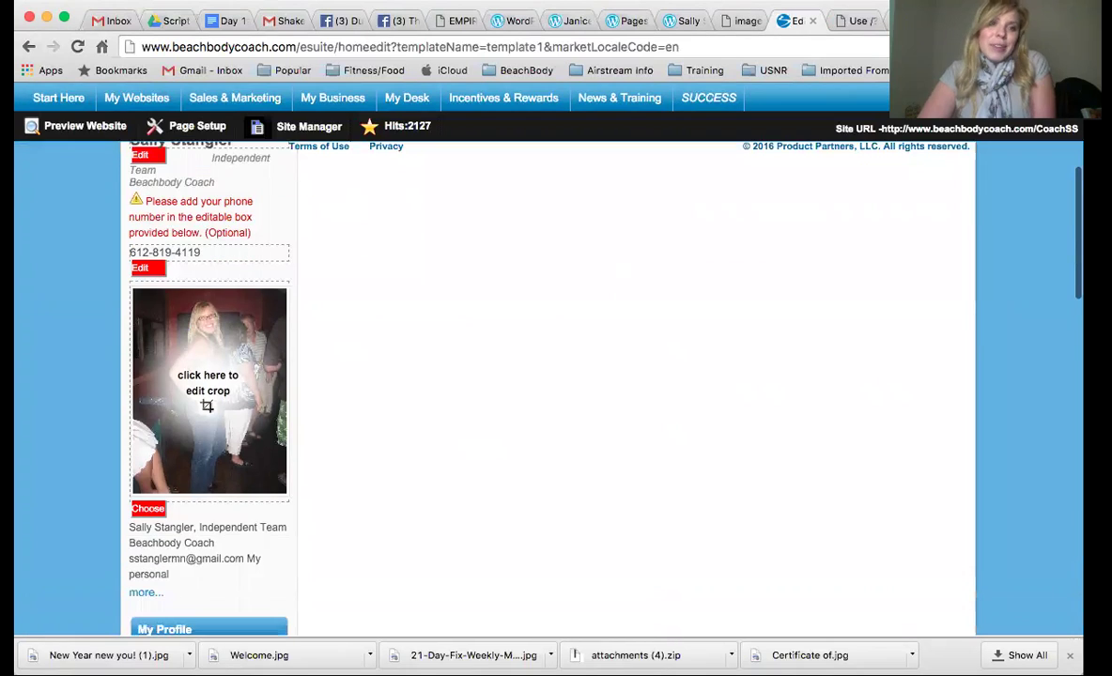
scroll(62, 430, down, 1)
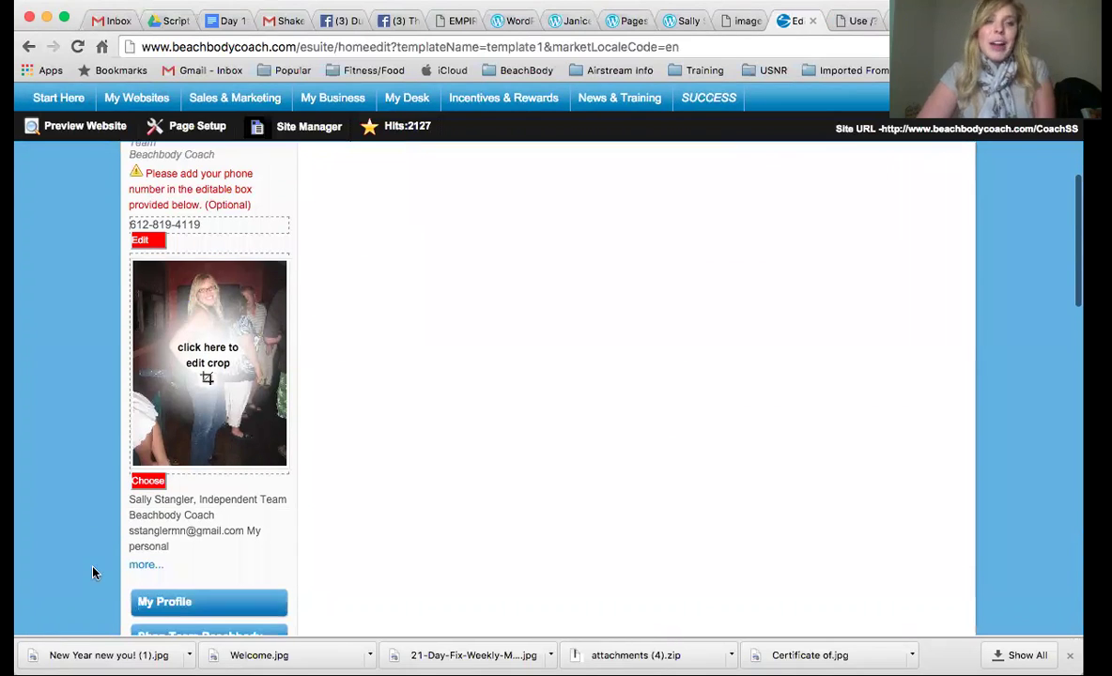
scroll(93, 206, down, 1)
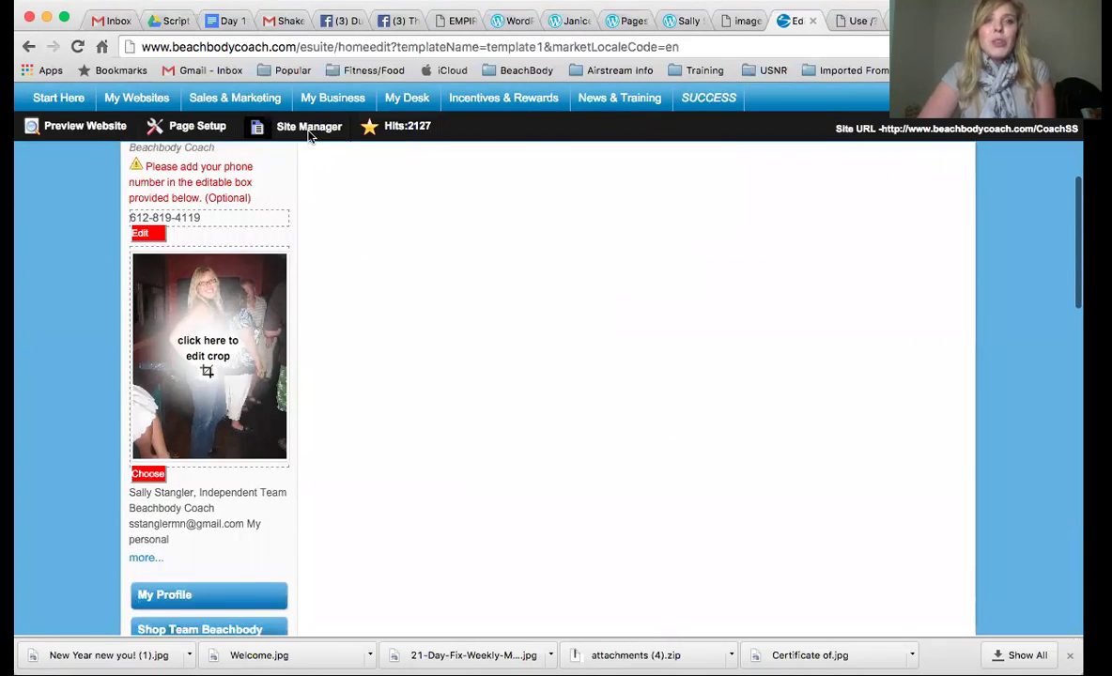
click(741, 21)
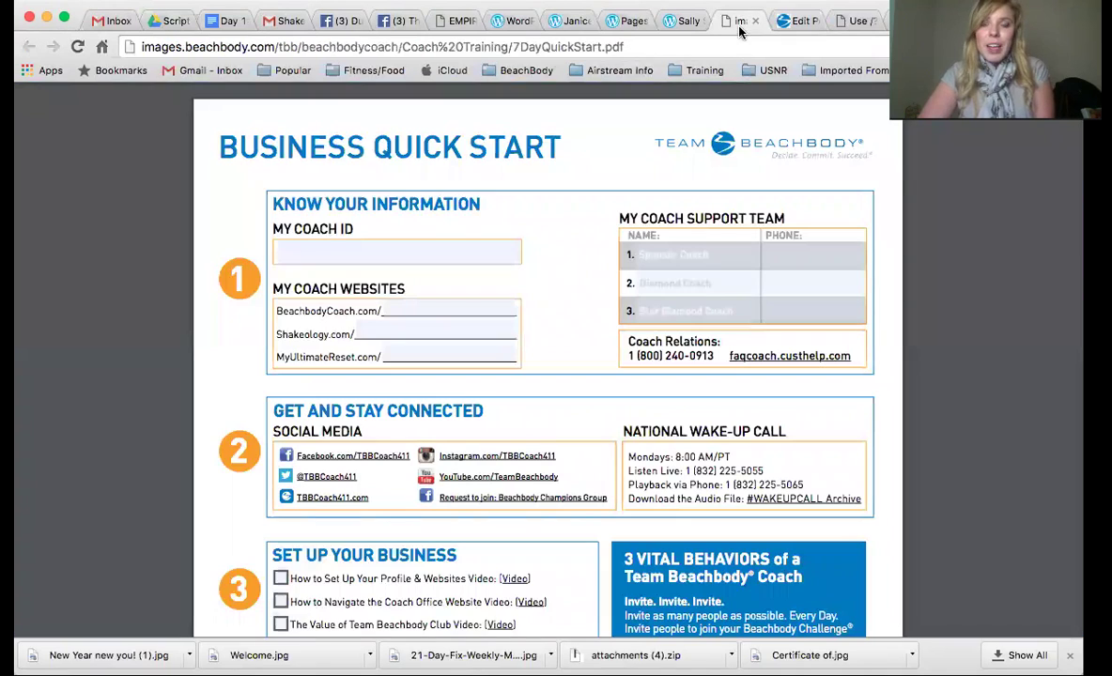
Switch to CoachingCodes.com and scroll past the ads and Diamond Coaches to the Coach # and Screen Name fields.
click(849, 20)
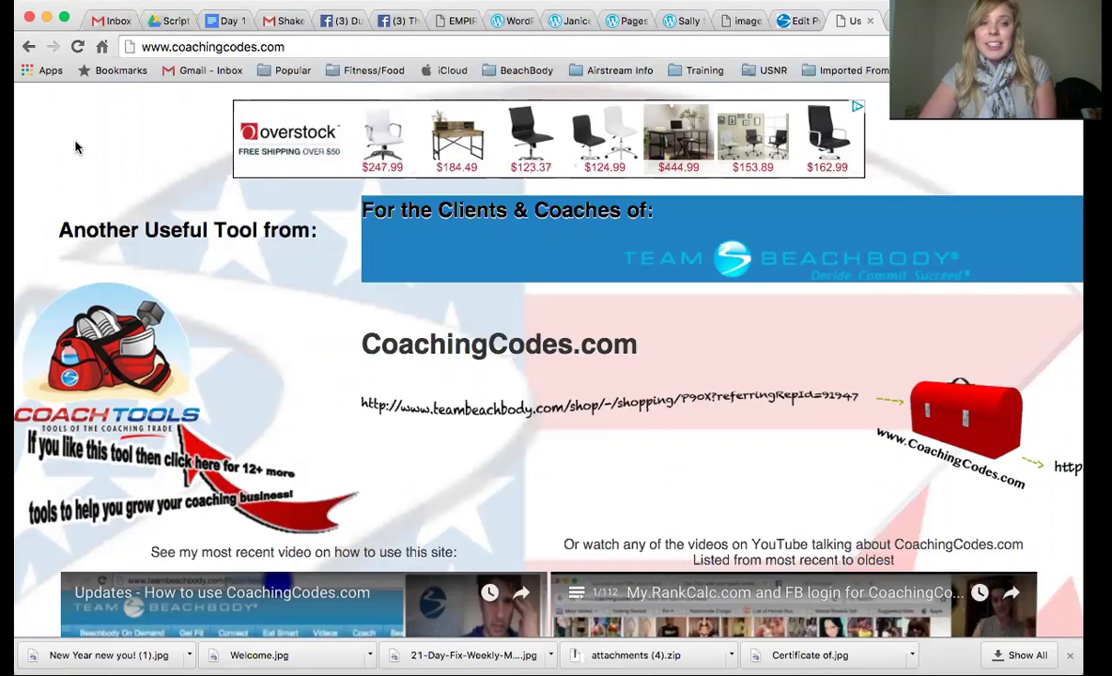
scroll(77, 147, down, 1)
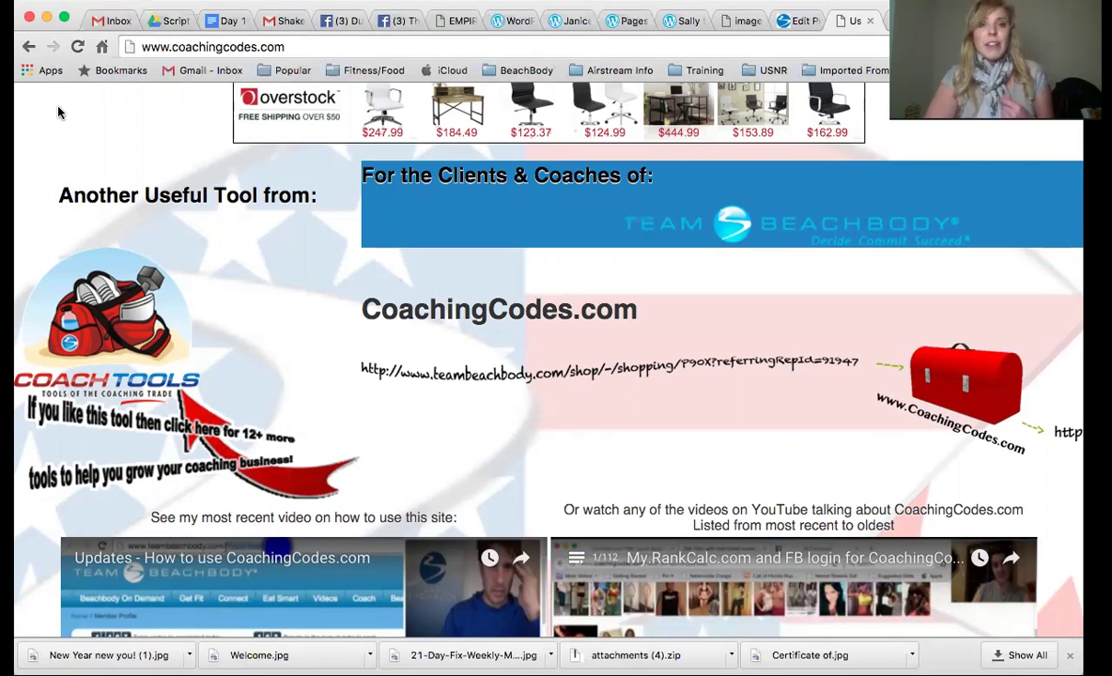
scroll(57, 111, down, 10)
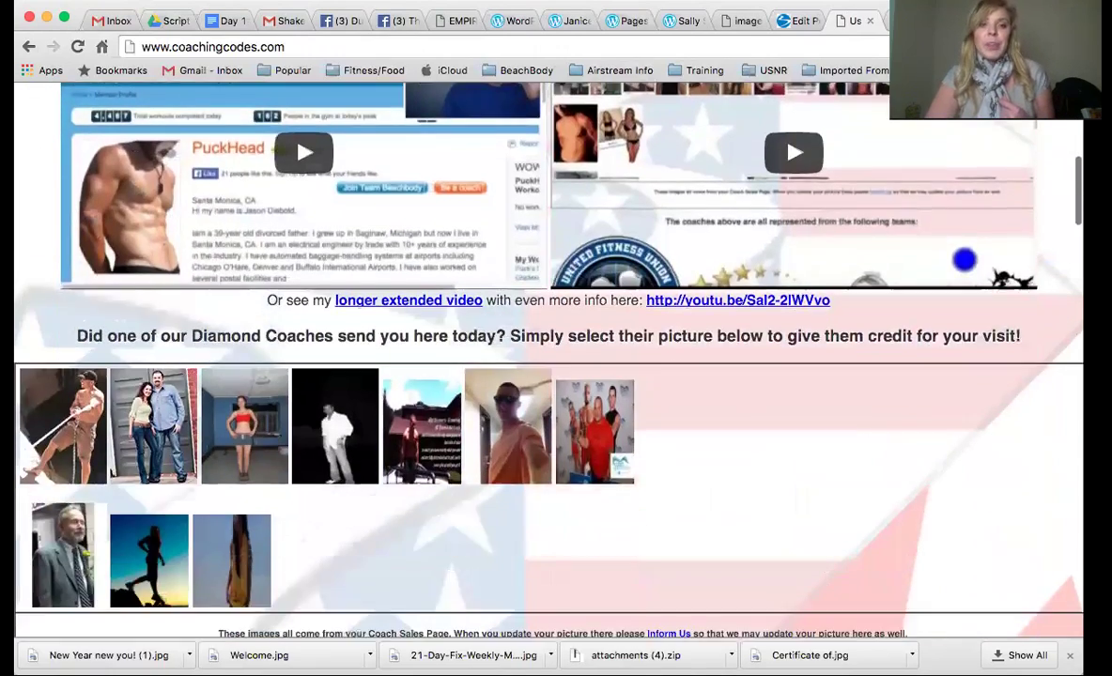
scroll(965, 260, down, 18)
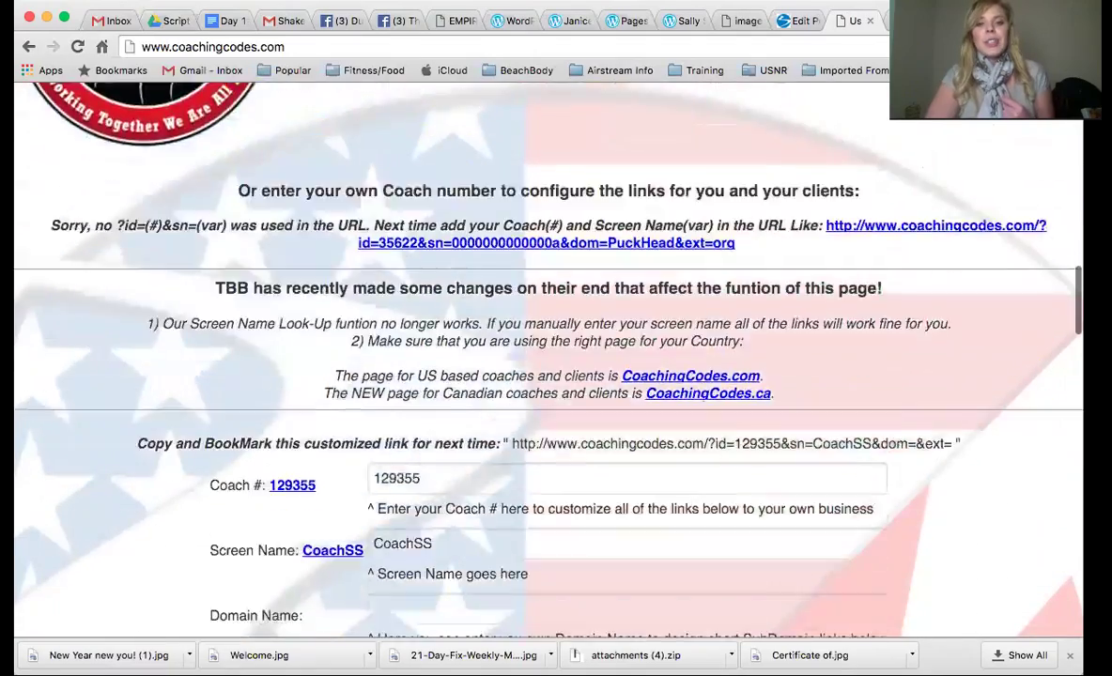
scroll(549, 375, down, 7)
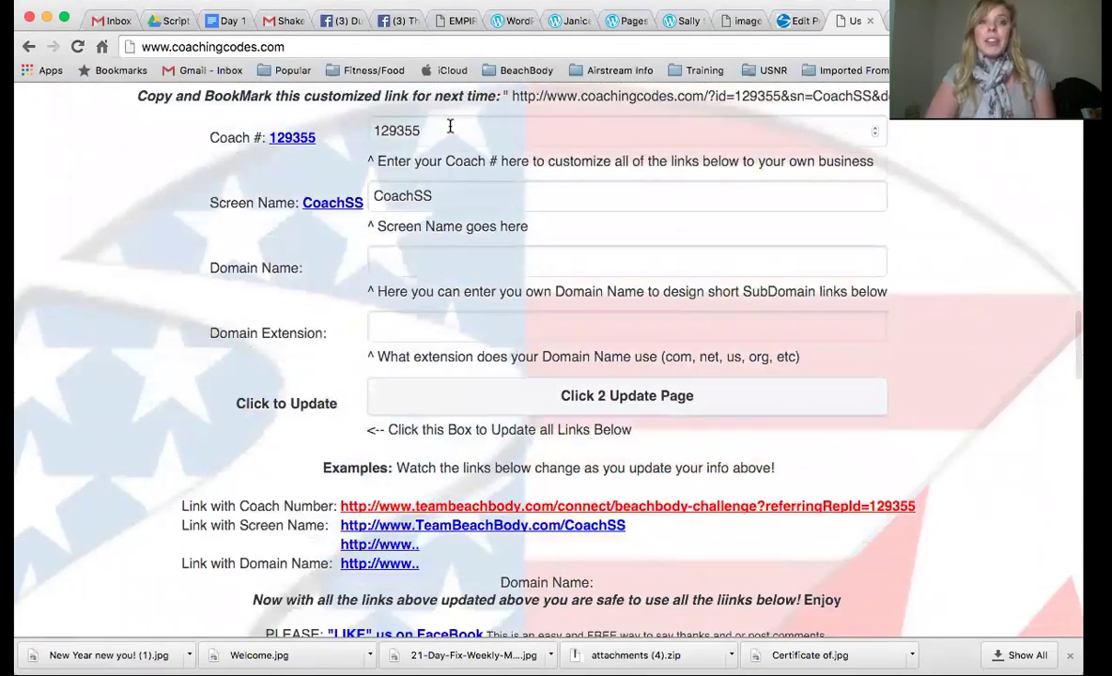
Highlight the entered coach number and Screen Name, then scroll past WARNING to the link sections.
drag(450, 126, 365, 125)
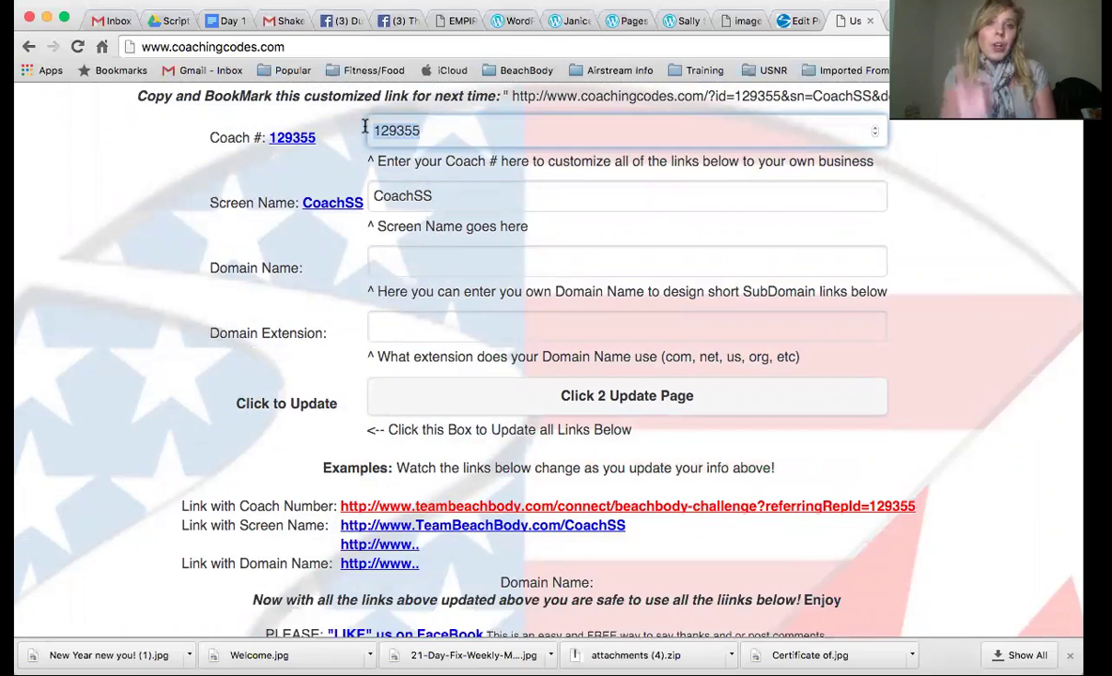
click(433, 186)
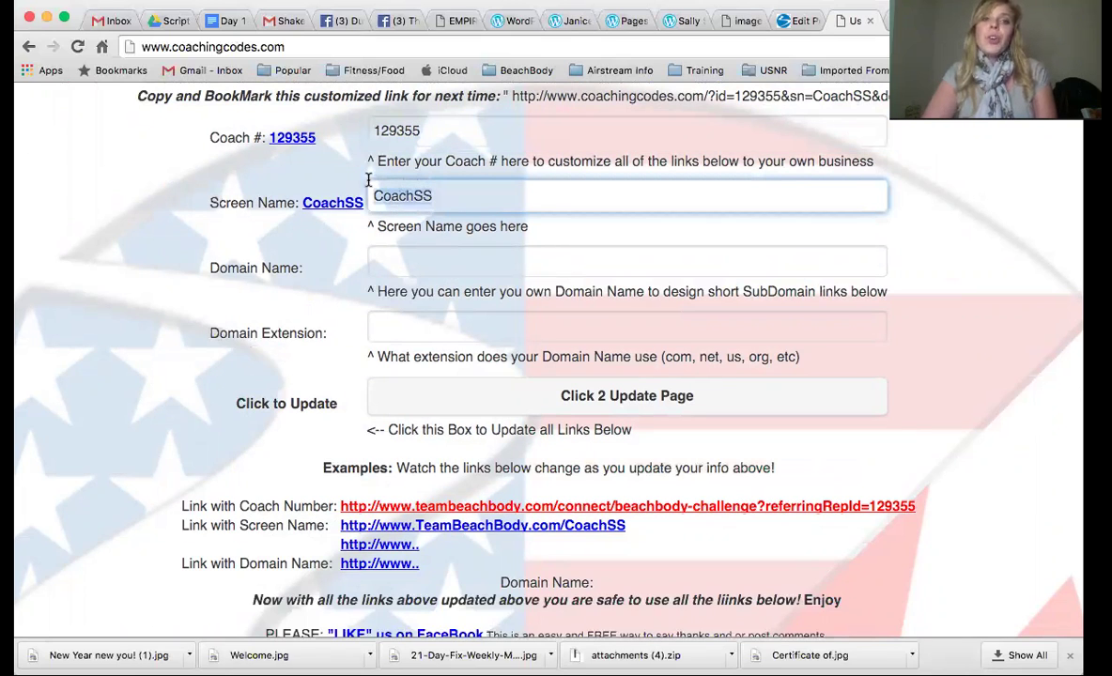
click(118, 252)
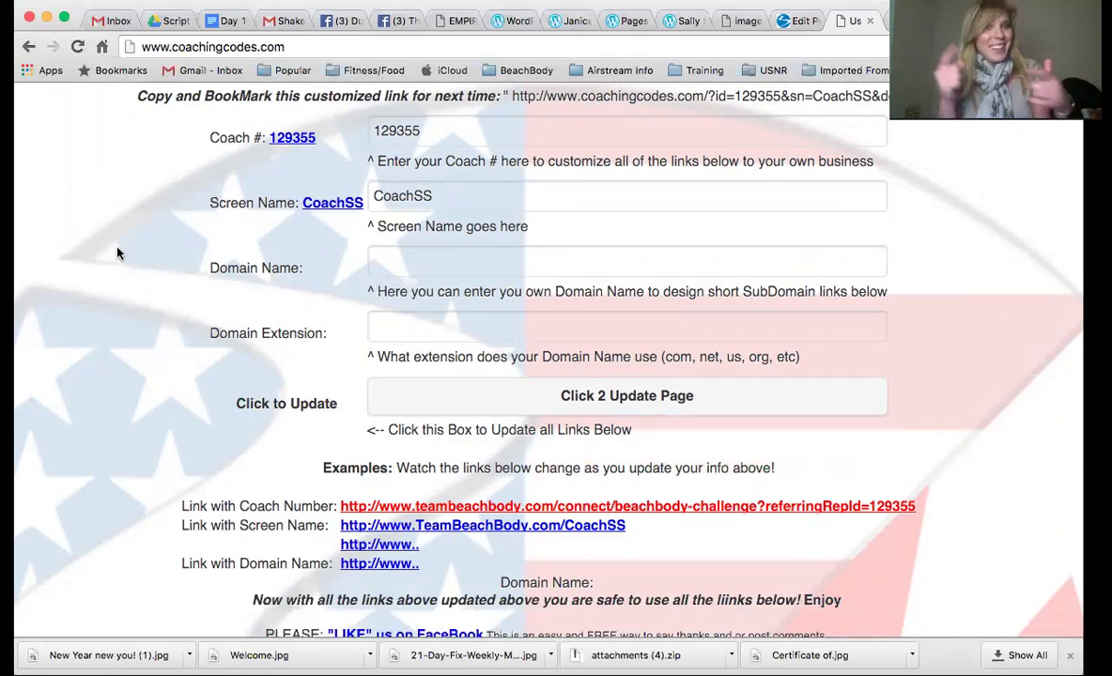
scroll(117, 252, down, 5)
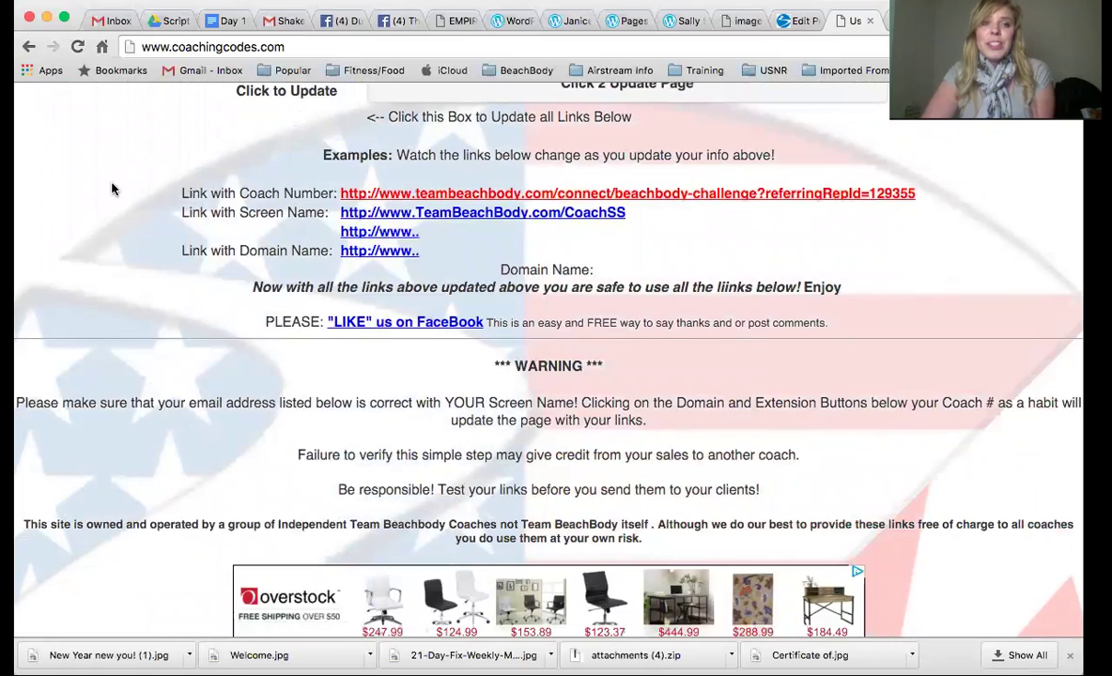
scroll(85, 184, down, 1)
scroll(77, 169, down, 10)
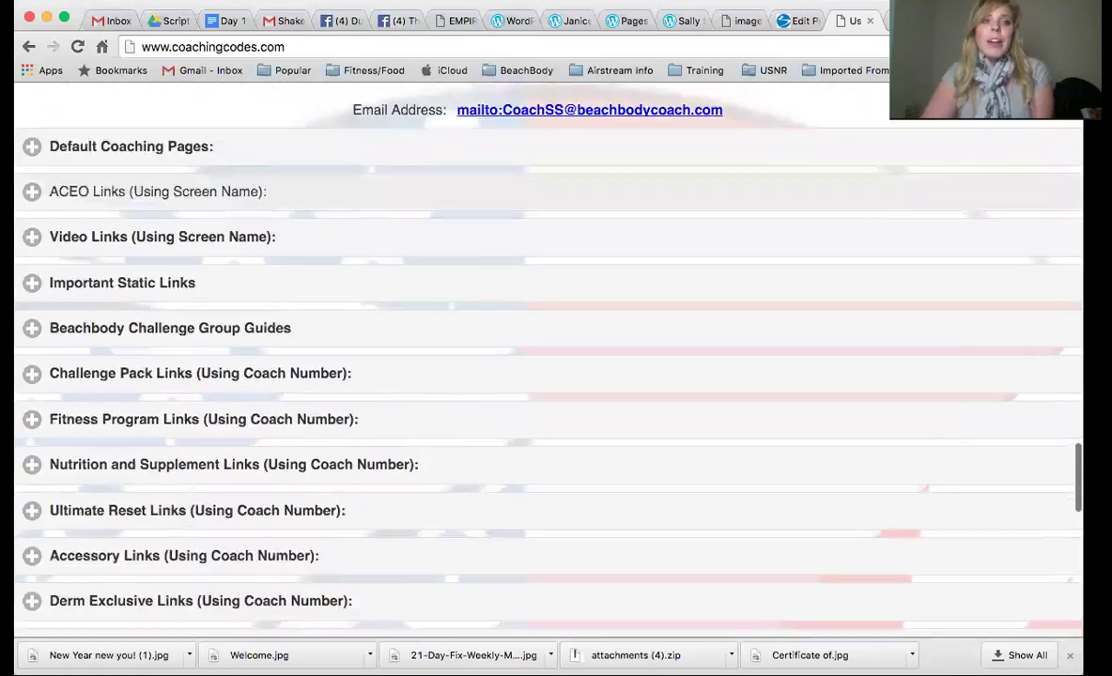
Expand Default Coaching Pages and select the full Free Membership referral URL.
click(28, 151)
scroll(302, 199, down, 2)
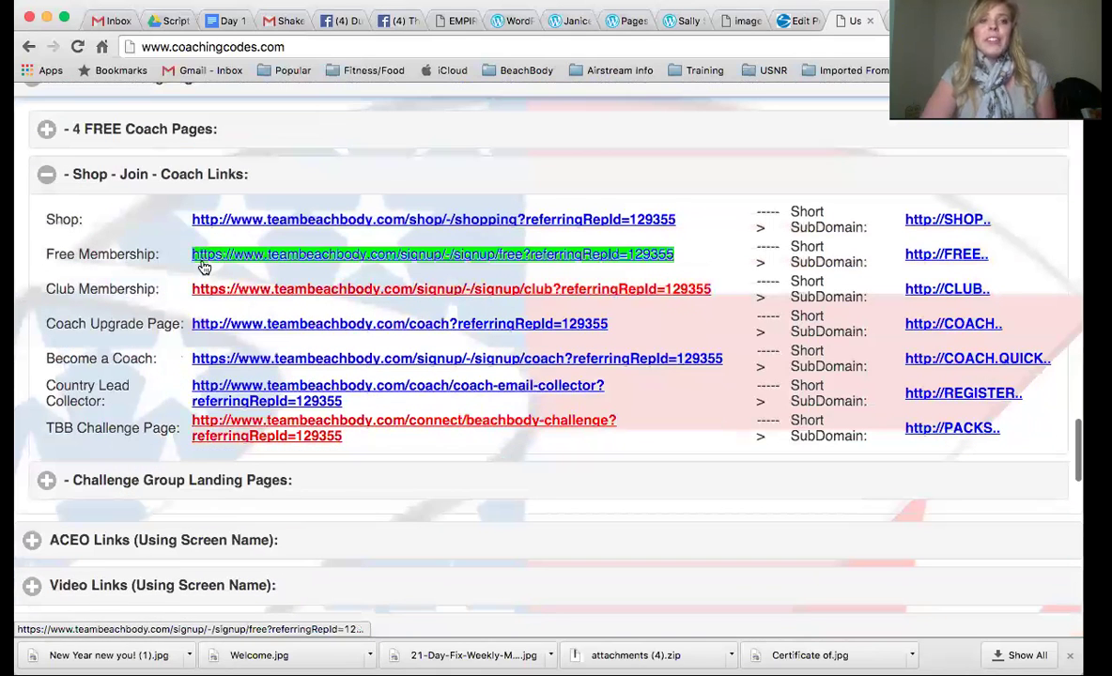
click(702, 254)
triple_click(707, 253)
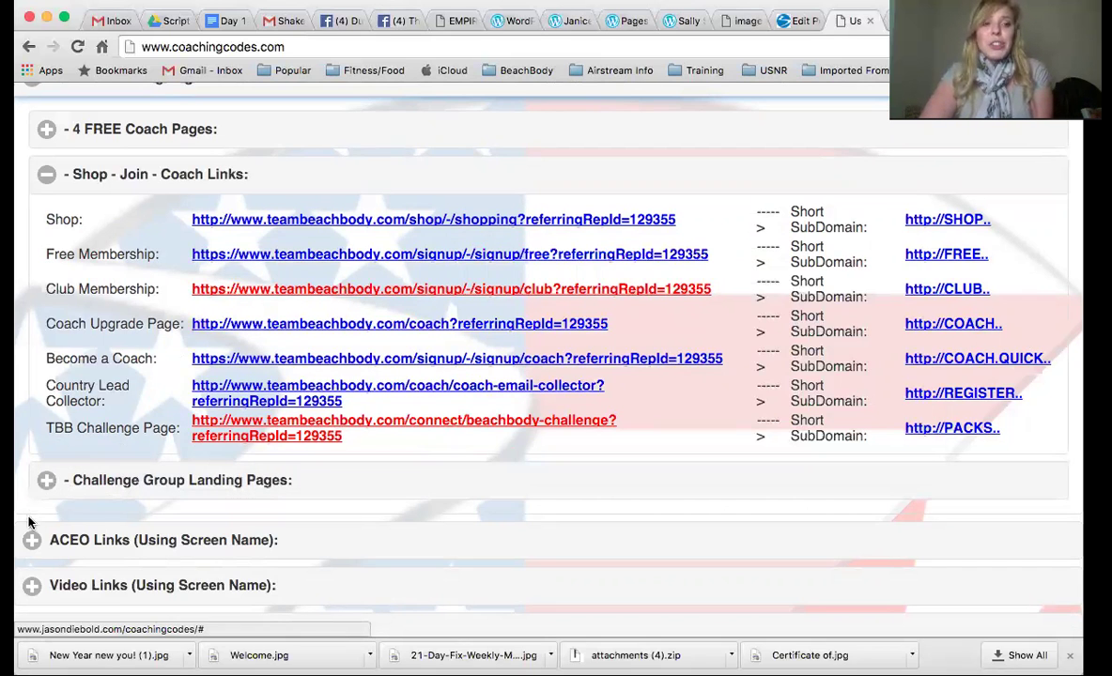
Expand the Video Links section and review its sub-sections.
scroll(30, 535, down, 4)
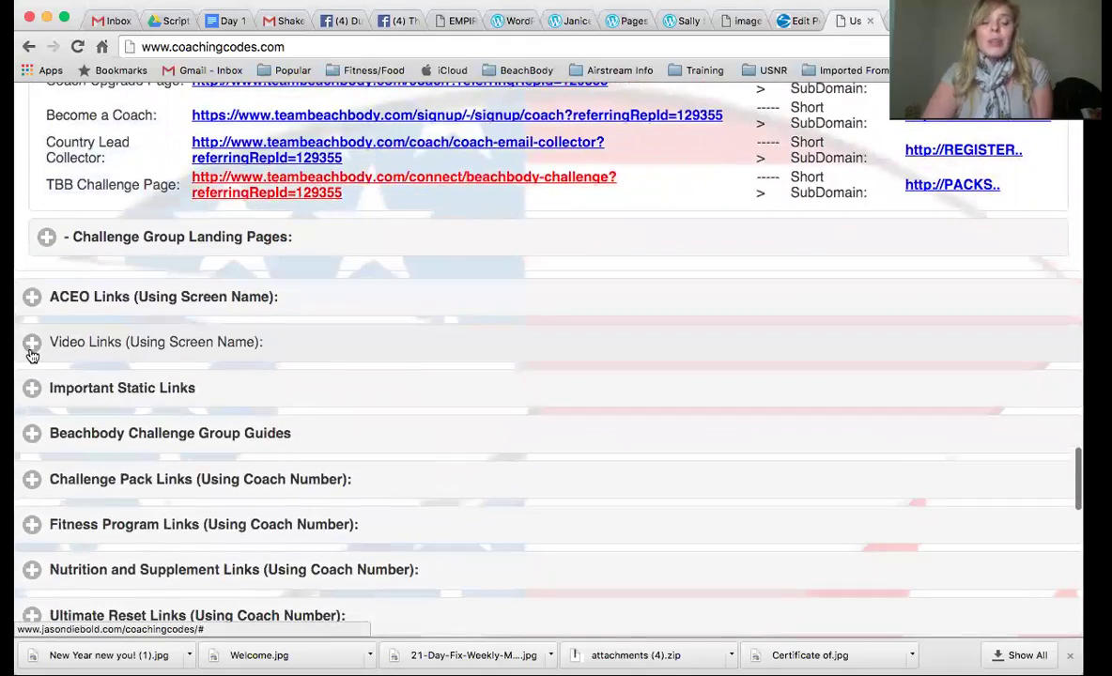
click(31, 355)
scroll(31, 355, down, 1)
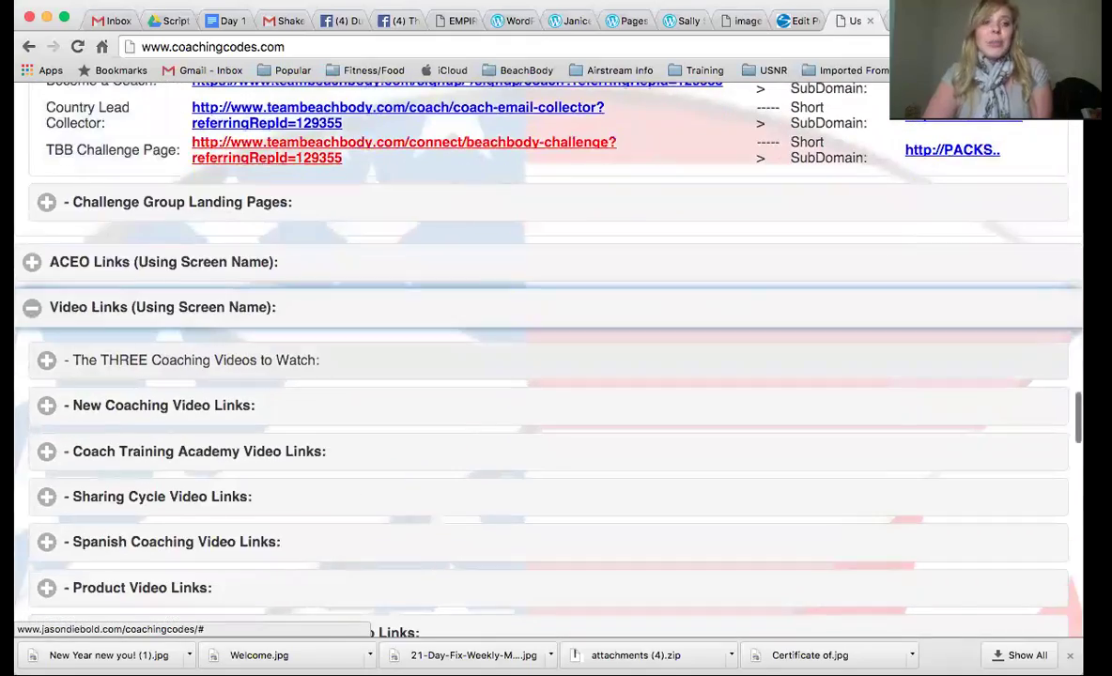
scroll(31, 356, down, 3)
scroll(31, 356, up, 2)
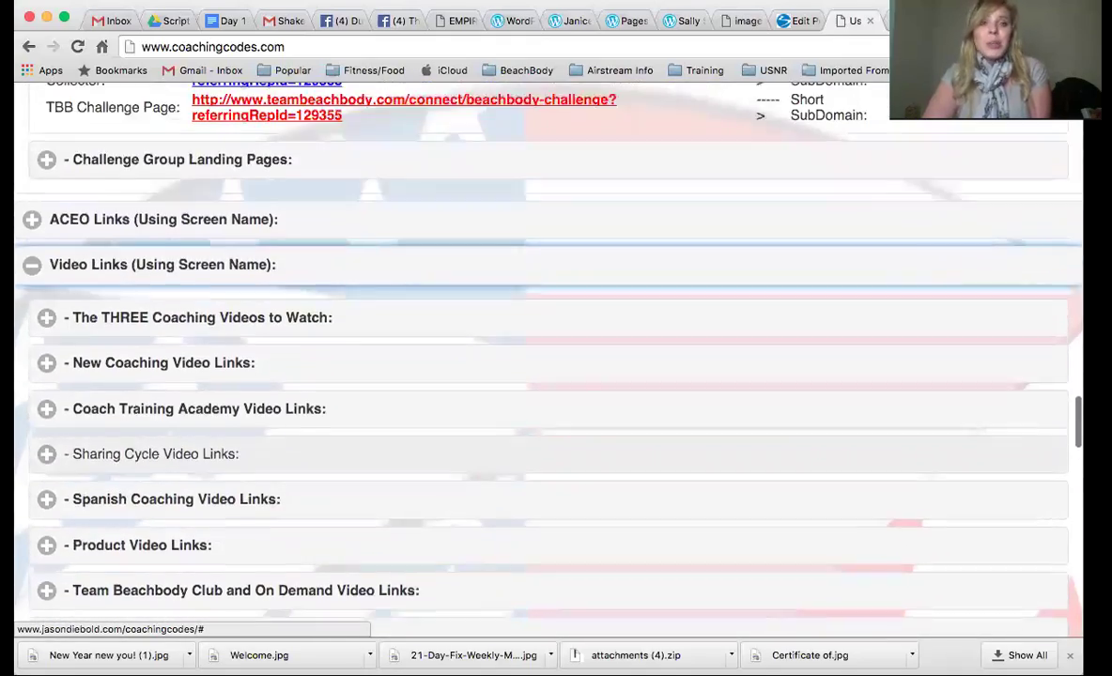
scroll(545, 356, up, 7)
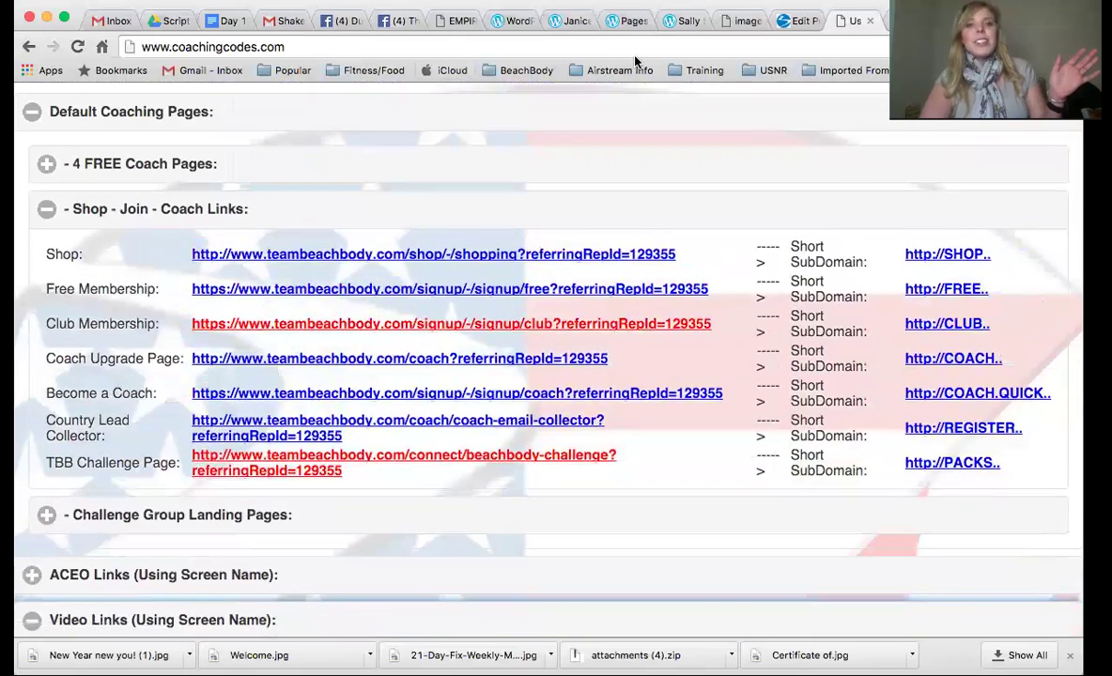